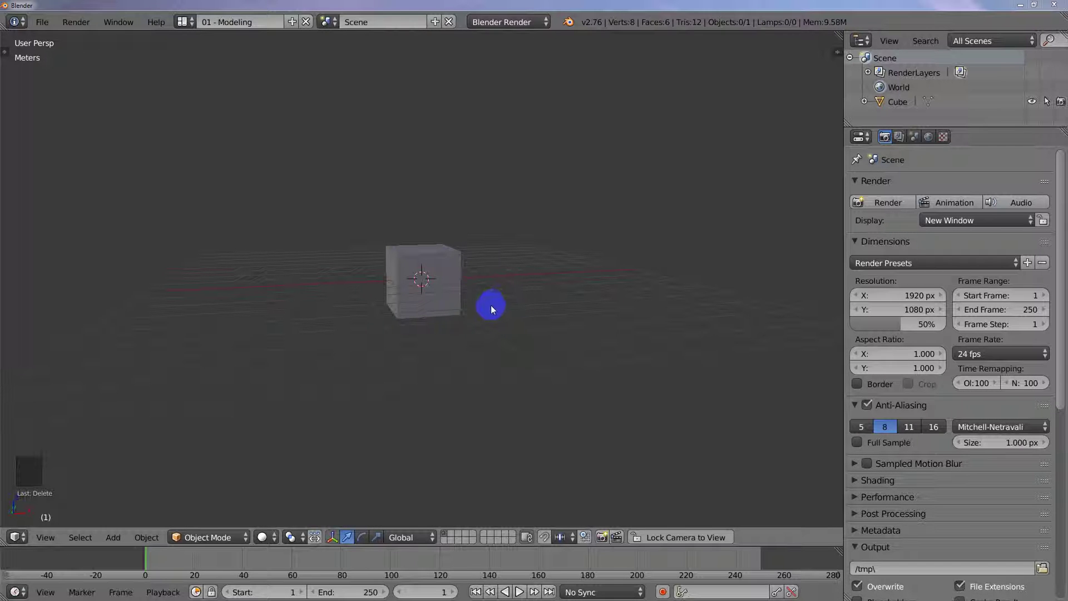
Orbit and pan the 3D view to frame the default cube
middle_drag(489, 316, 516, 295)
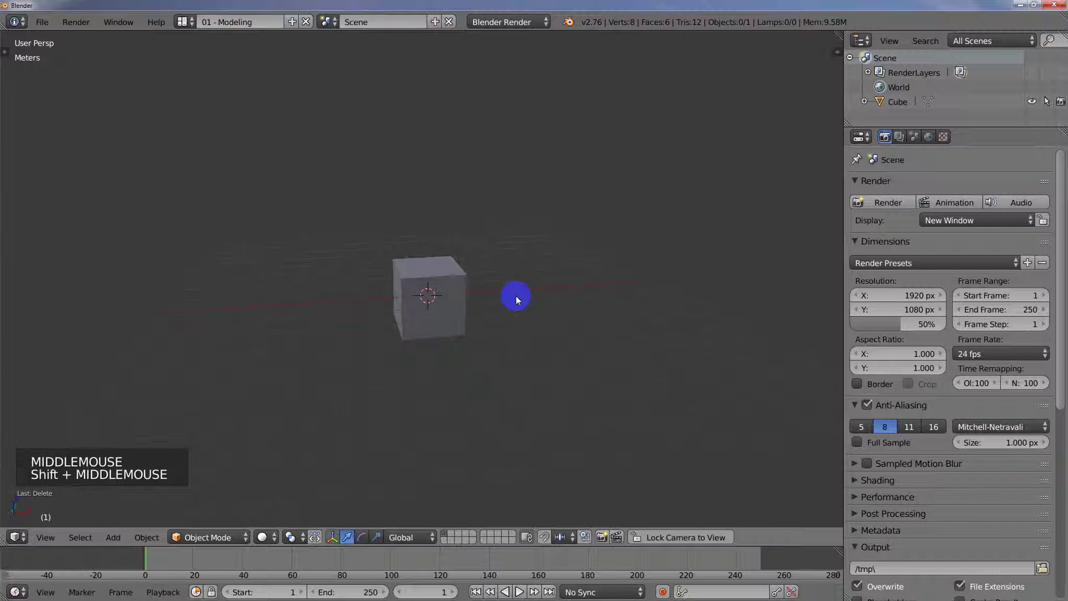
middle_click(512, 303)
Add an Area lamp to the scene from the Shift+A Lamp menu
key(shift+a)
mouse_move(510, 305)
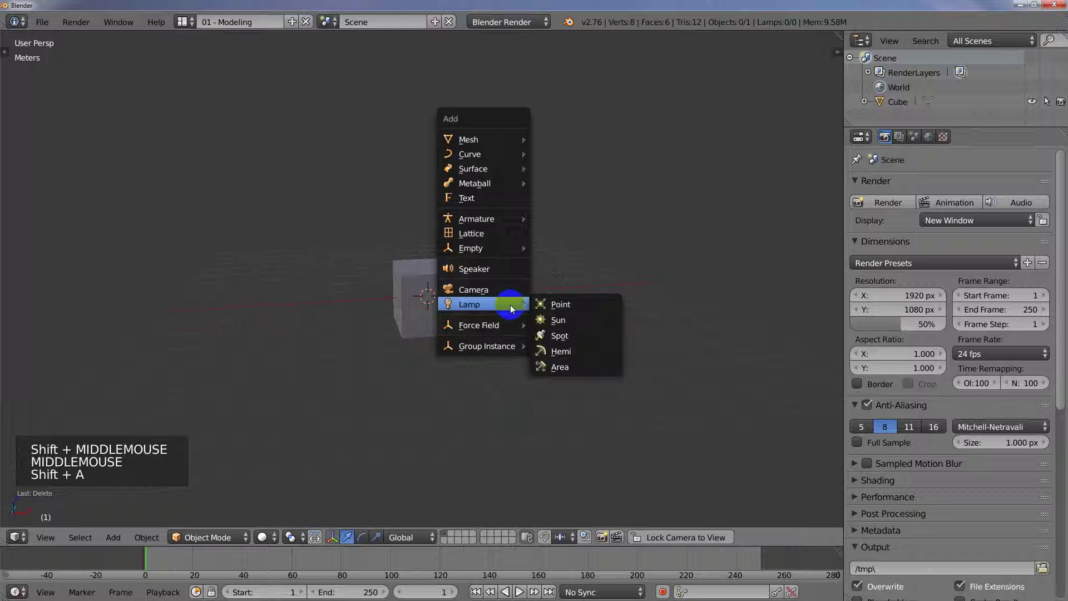
click(560, 366)
middle_drag(497, 310, 472, 323)
Move the Area lamp straight up along Z to sit well above the cube
key(g)
key(z)
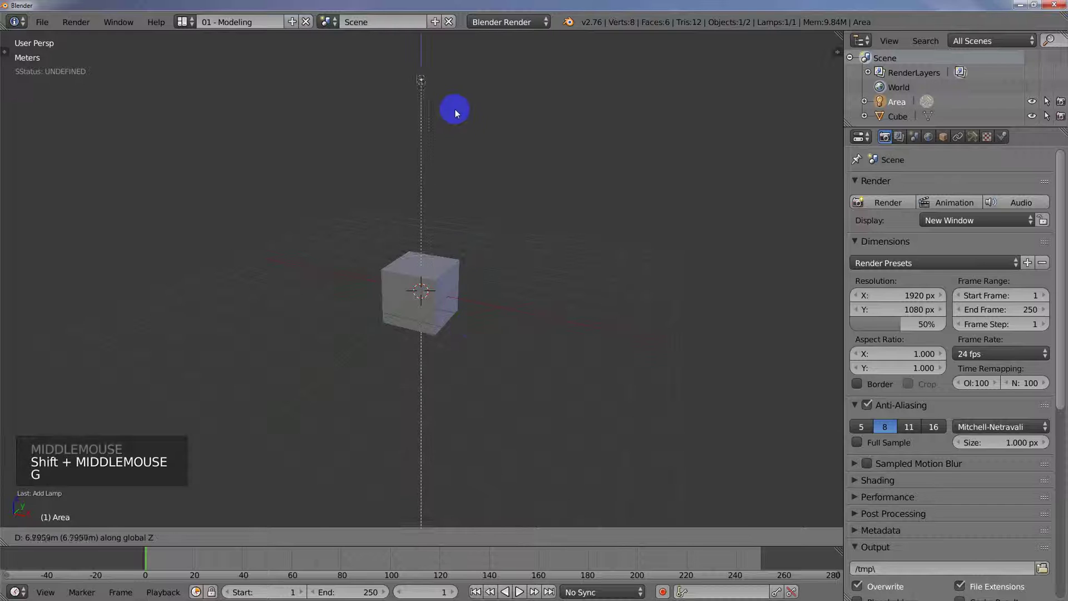
click(454, 108)
shift+middle_drag(455, 108, 490, 147)
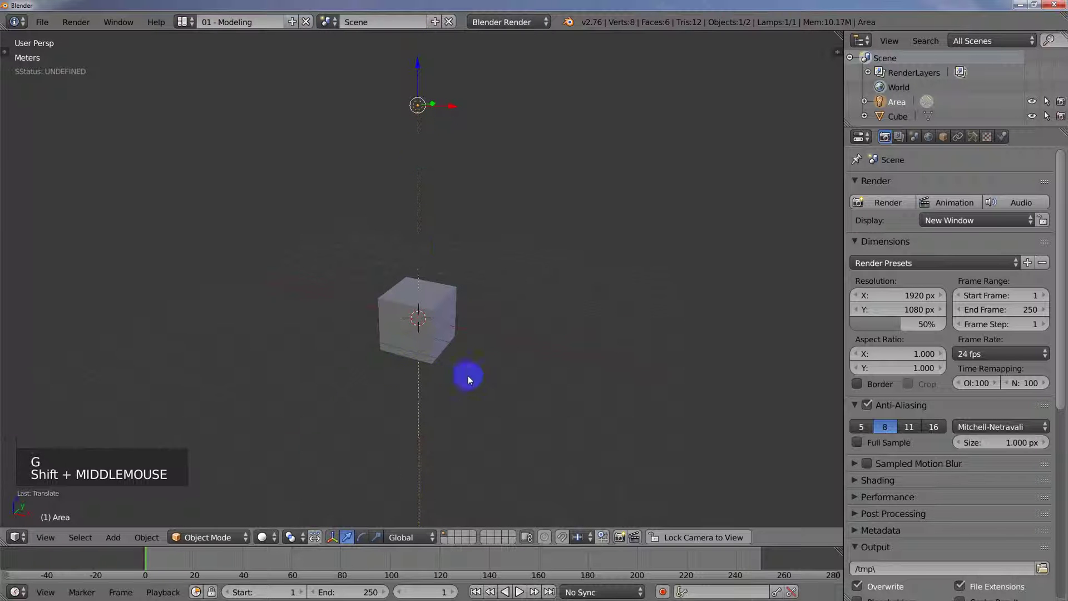
shift+middle_drag(468, 376, 509, 328)
scroll(446, 356, down, 1)
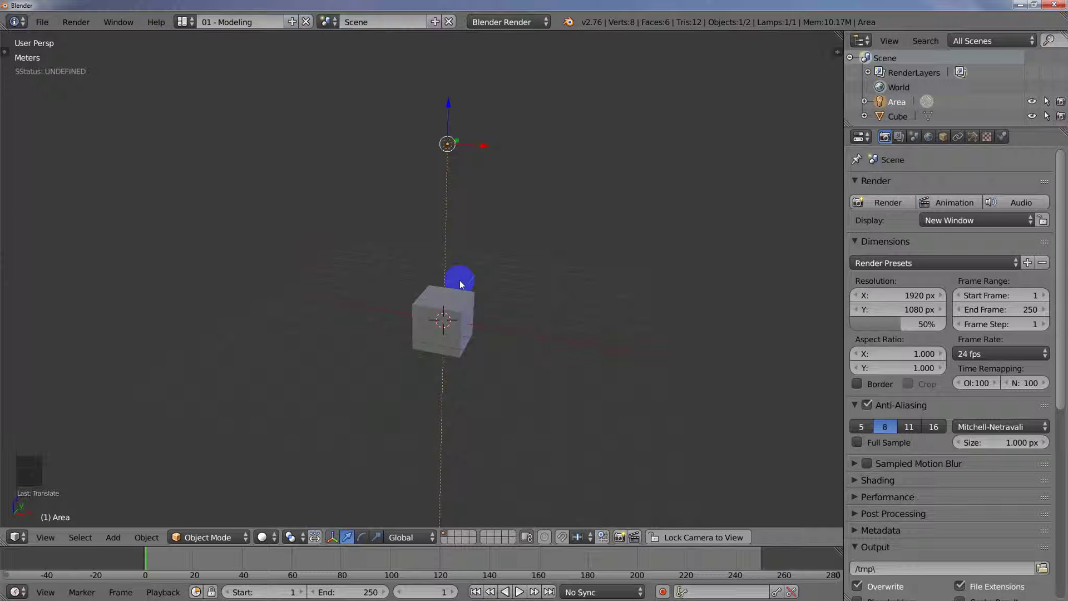
Add a Track To constraint aiming the Area lamp at the cube, then select only the lamp
right_click(467, 300)
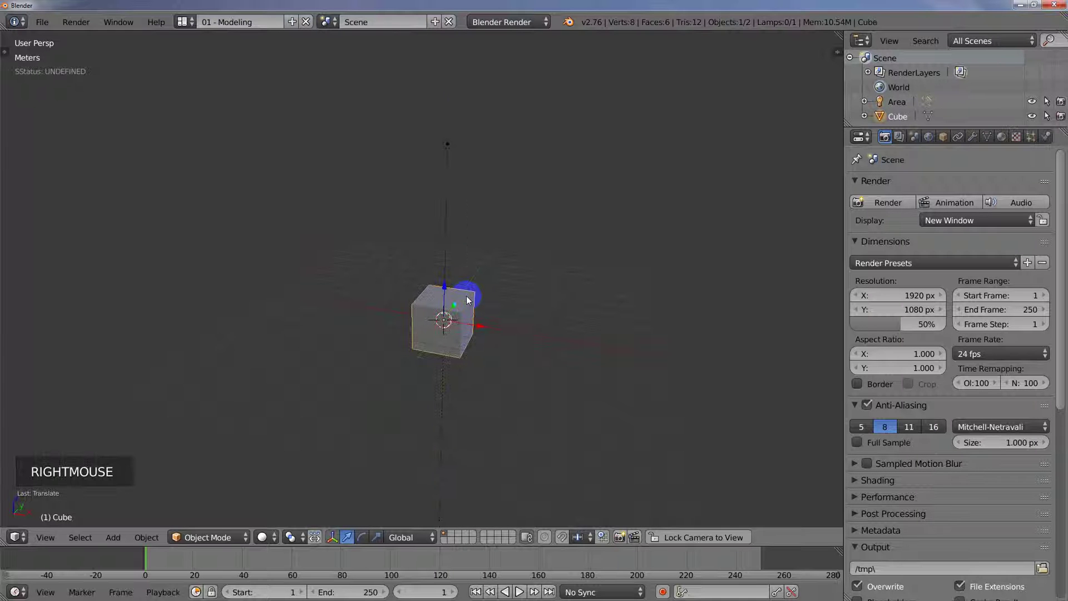
shift+right_click(445, 198)
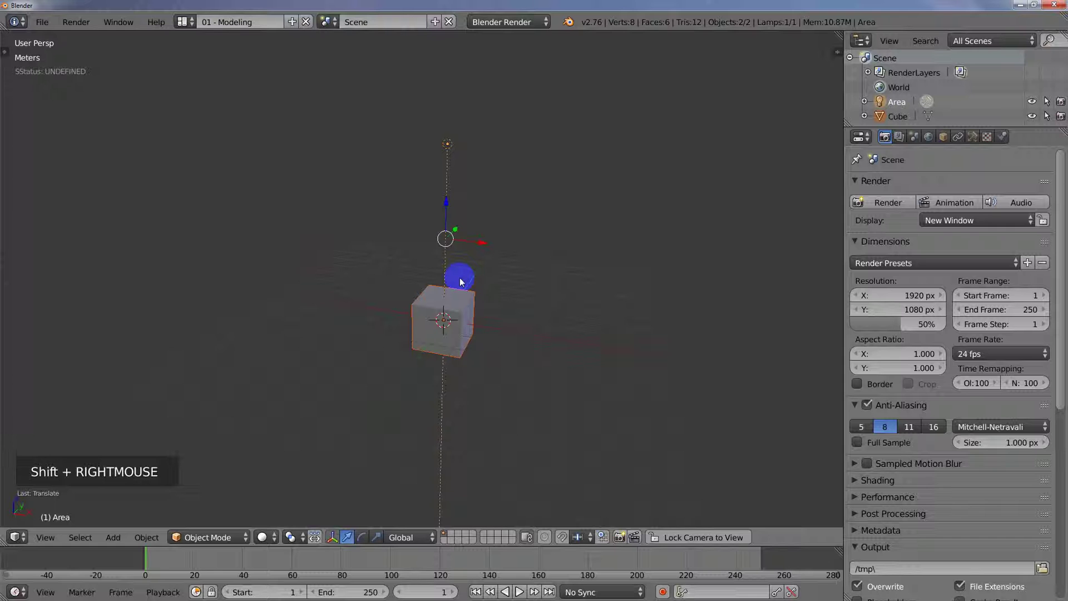
key(ctrl+shift+c)
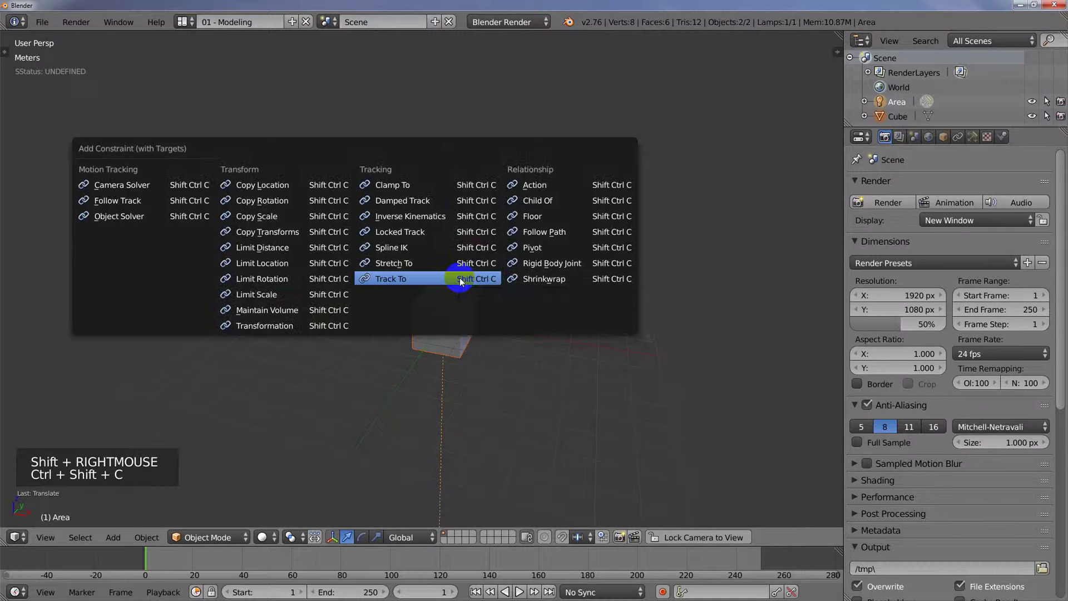
click(396, 279)
right_click(480, 315)
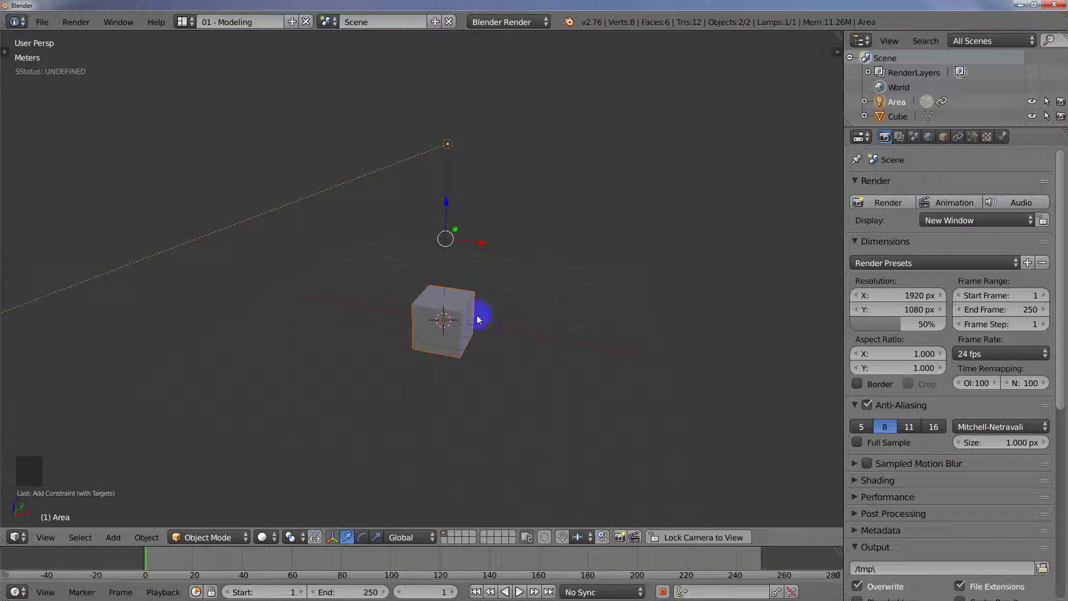
shift+right_click(420, 176)
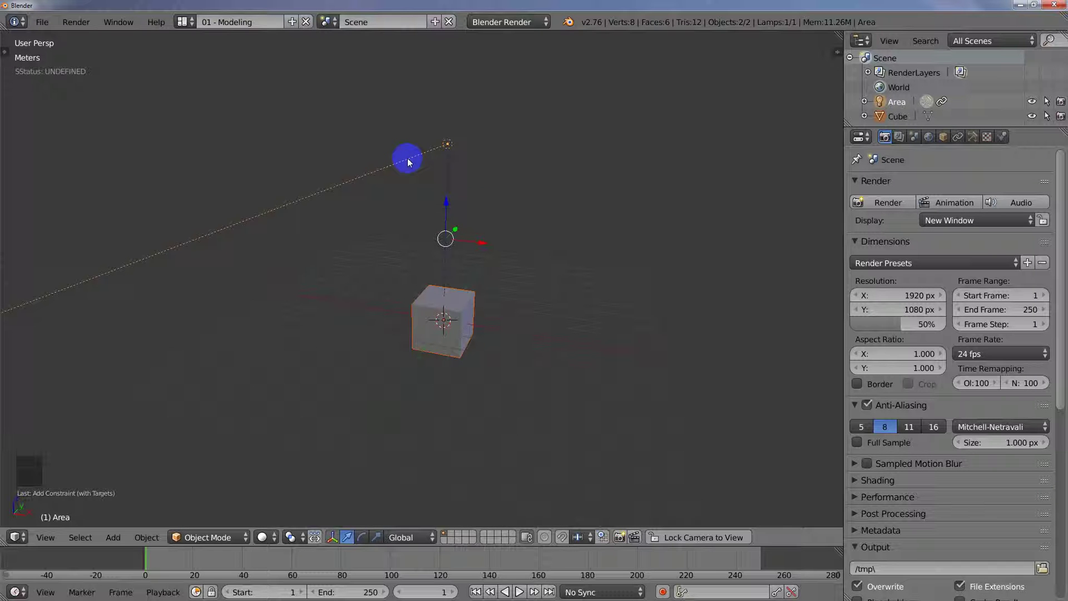
right_click(407, 160)
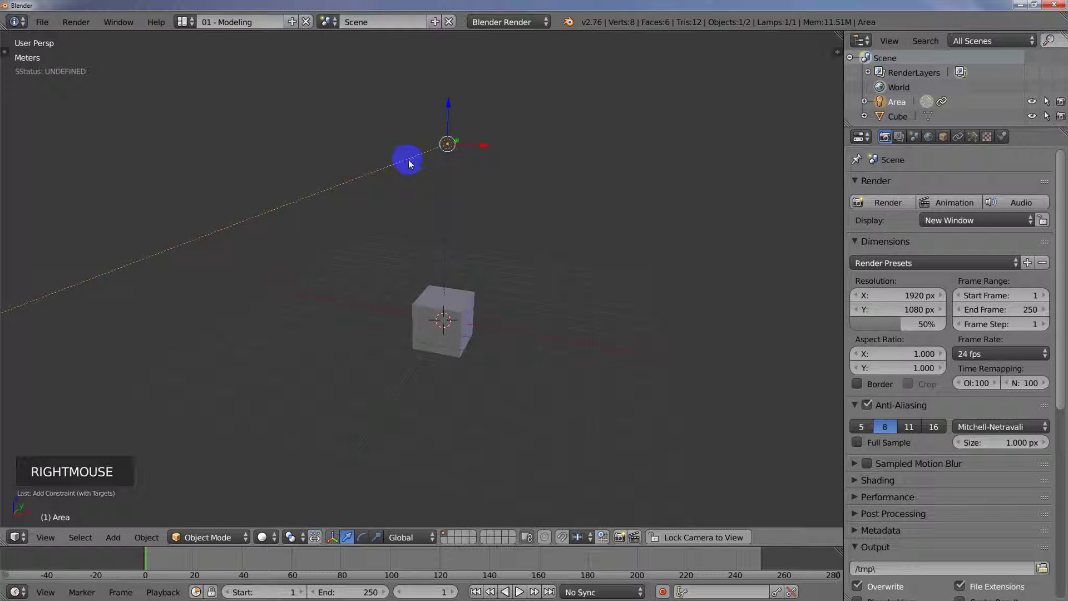
Set the Area lamp's Track To axis to -Z in the Object Constraints tab
click(960, 136)
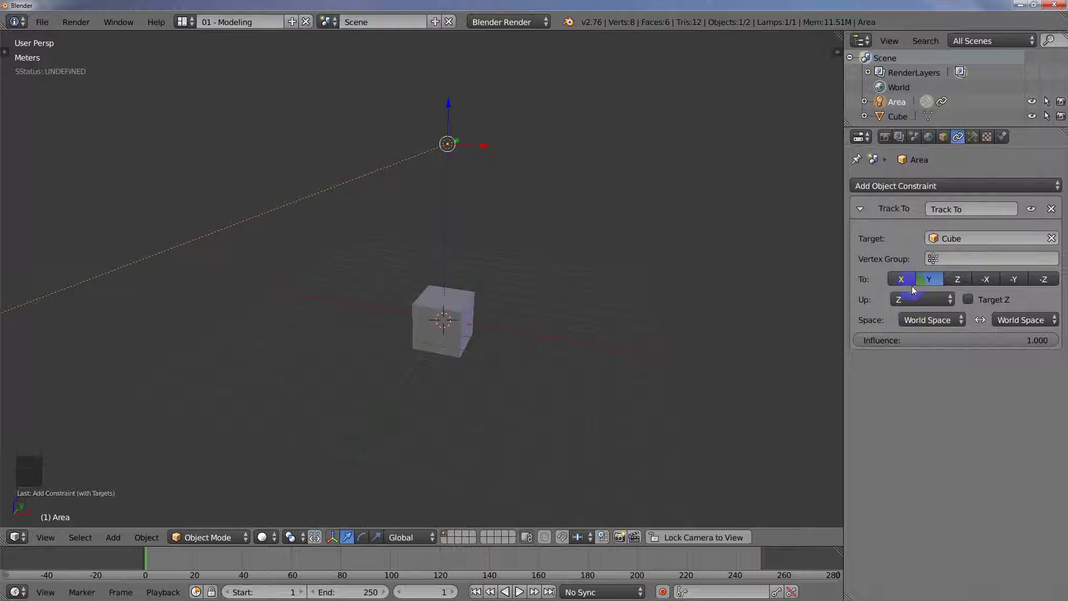
click(1044, 280)
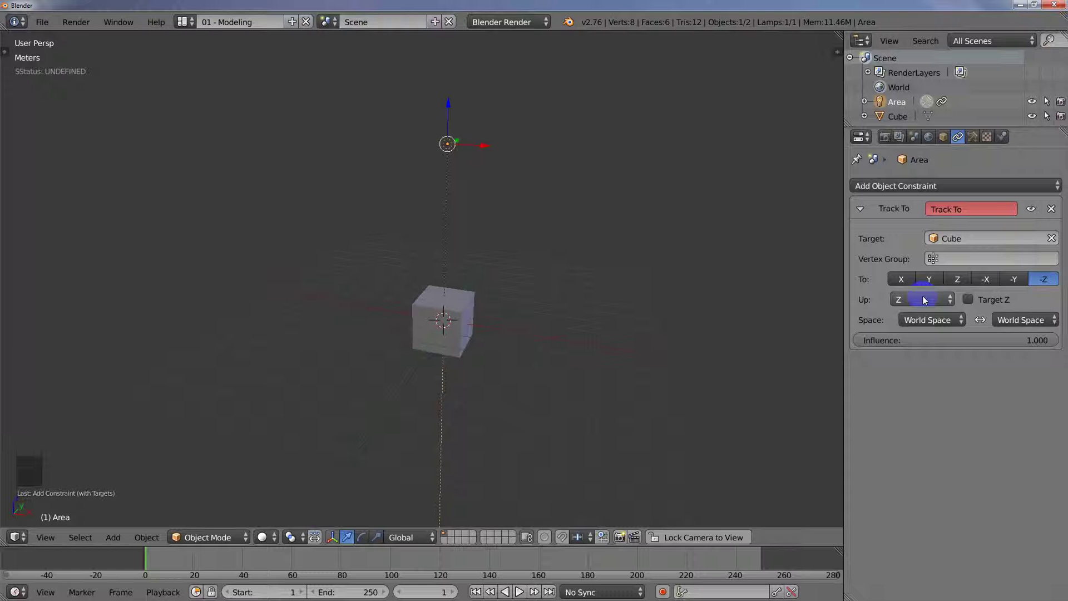
click(465, 148)
middle_drag(465, 148, 419, 180)
scroll(440, 153, up, 6)
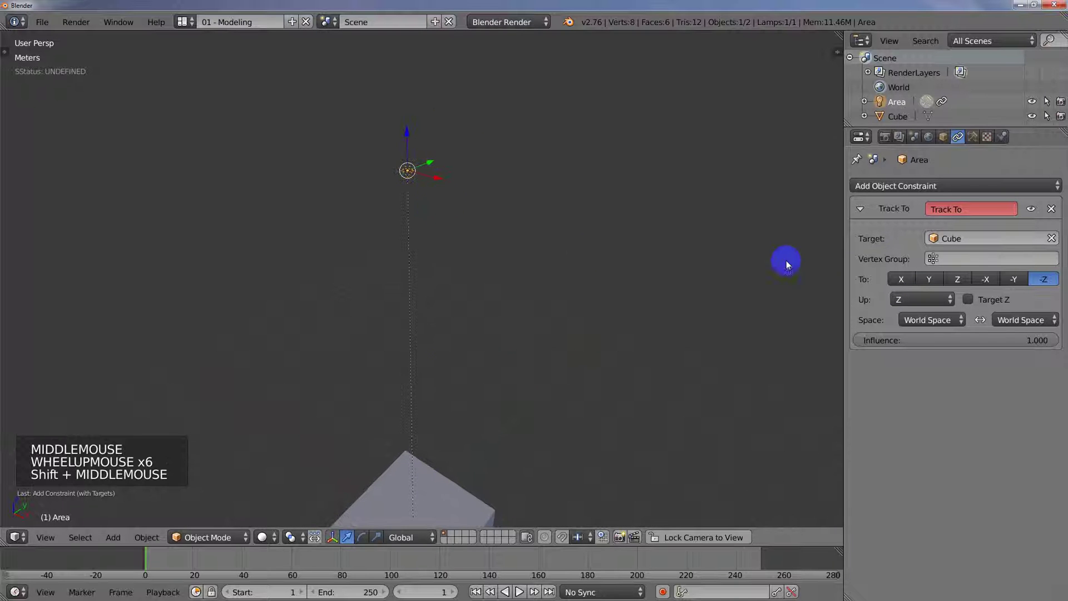
Turn on Display > Axis for the Area lamp in the Object tab
click(940, 139)
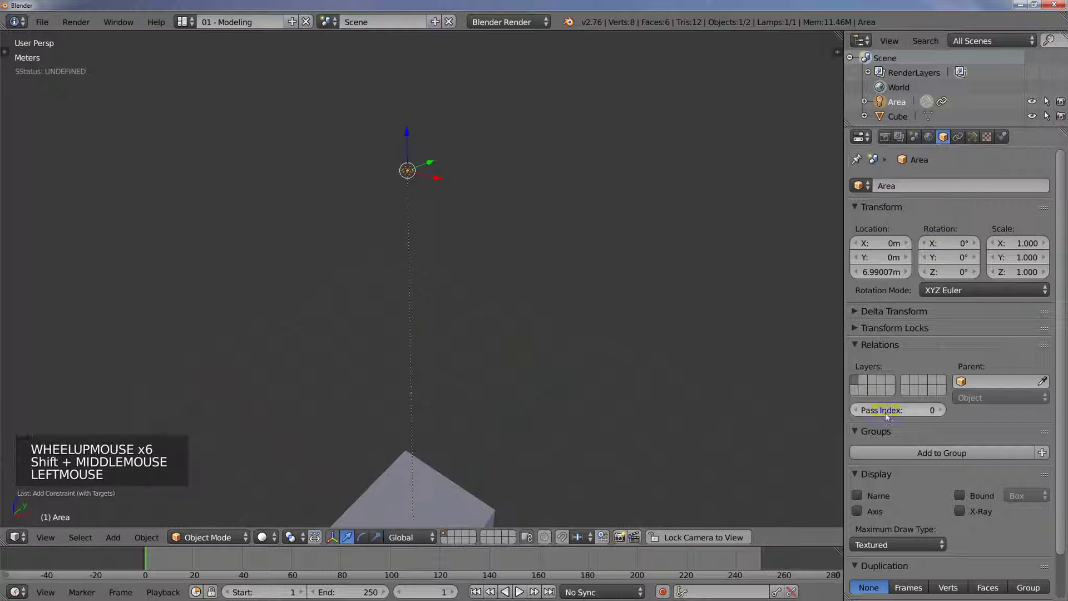
click(858, 512)
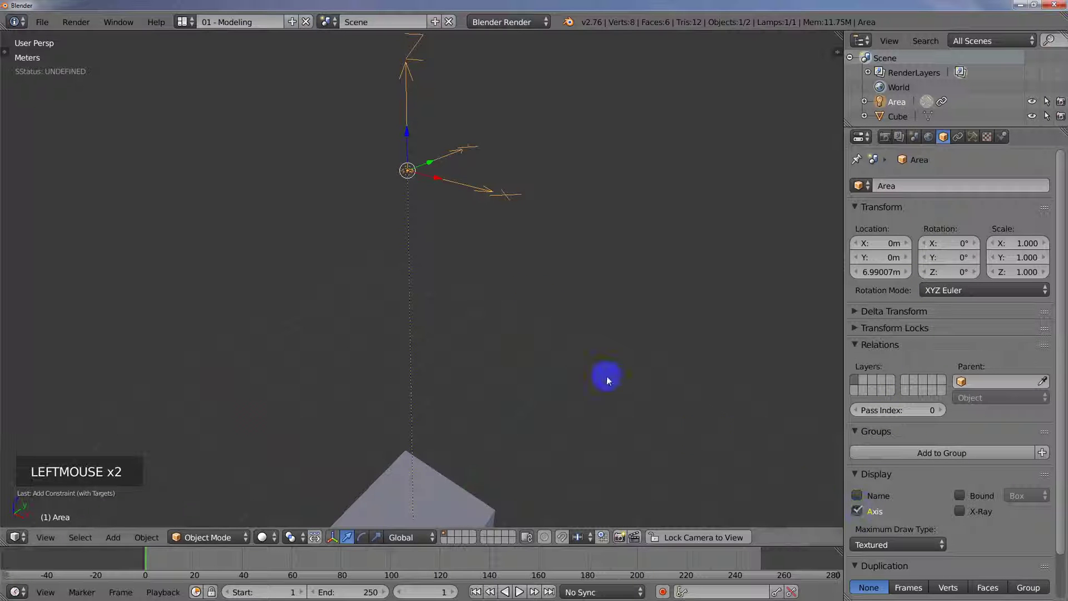
shift+middle_drag(608, 377, 434, 209)
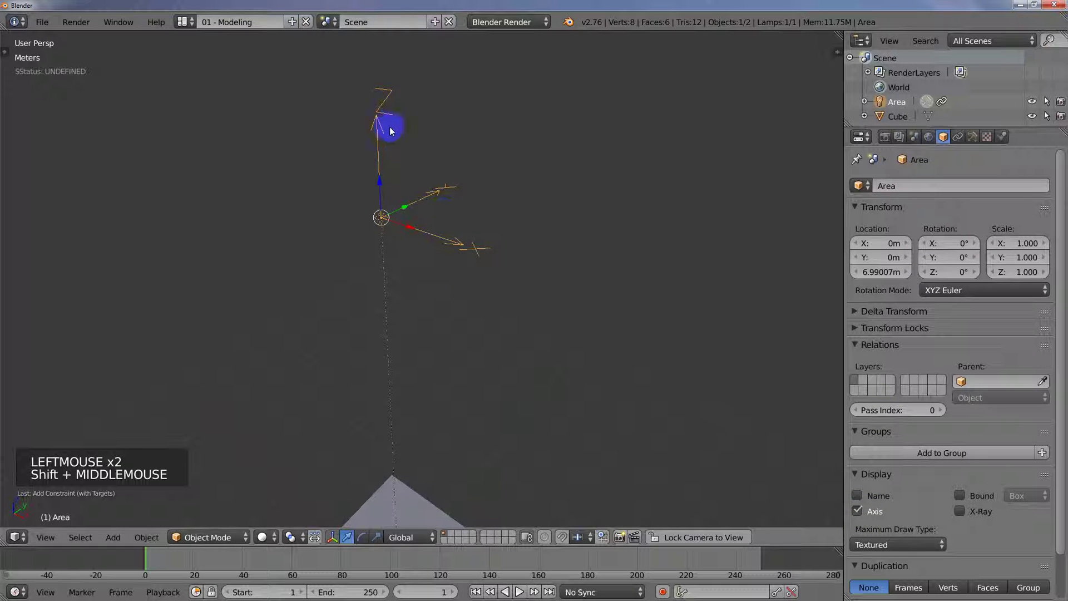
scroll(448, 231, down, 2)
shift+middle_drag(486, 310, 515, 197)
scroll(538, 212, down, 4)
Move the Area lamp to a new spot beside the cube
key(g)
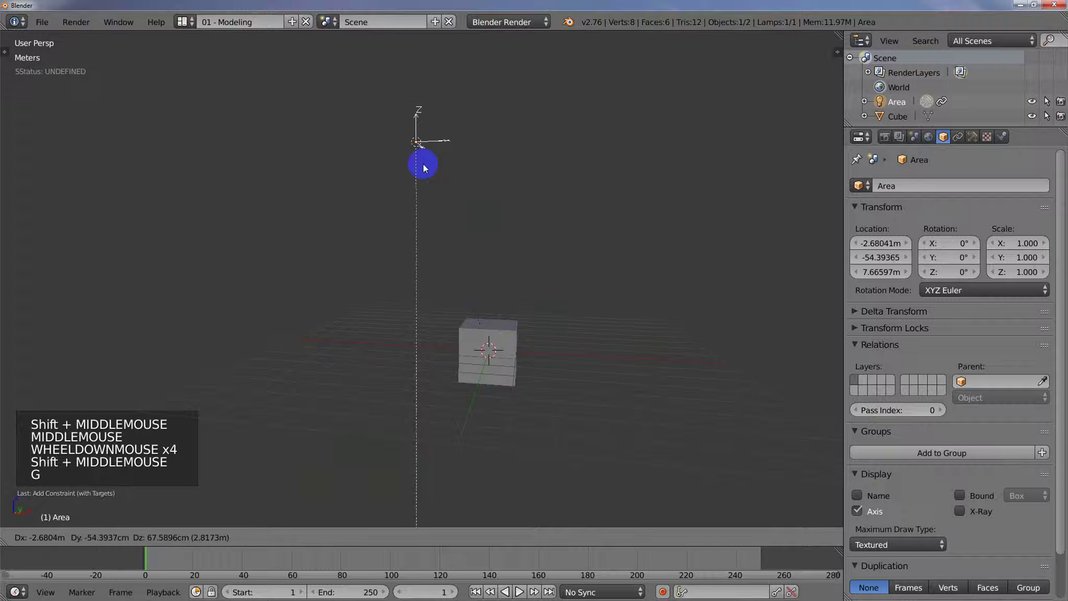
click(277, 198)
middle_drag(293, 226, 317, 272)
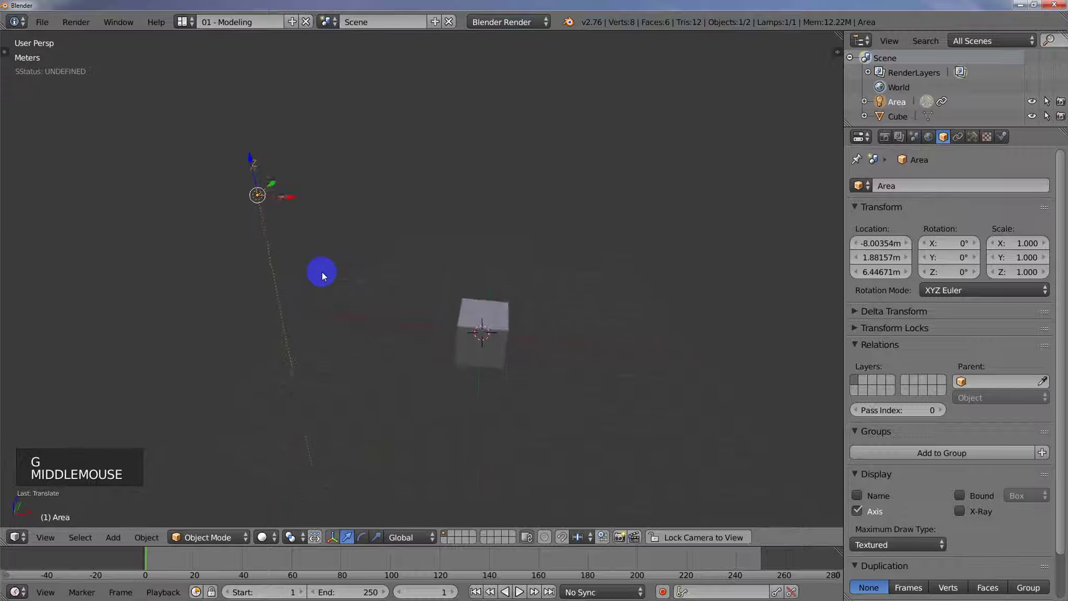
Set the Area lamp's Track To Up axis to Y
click(961, 138)
click(926, 303)
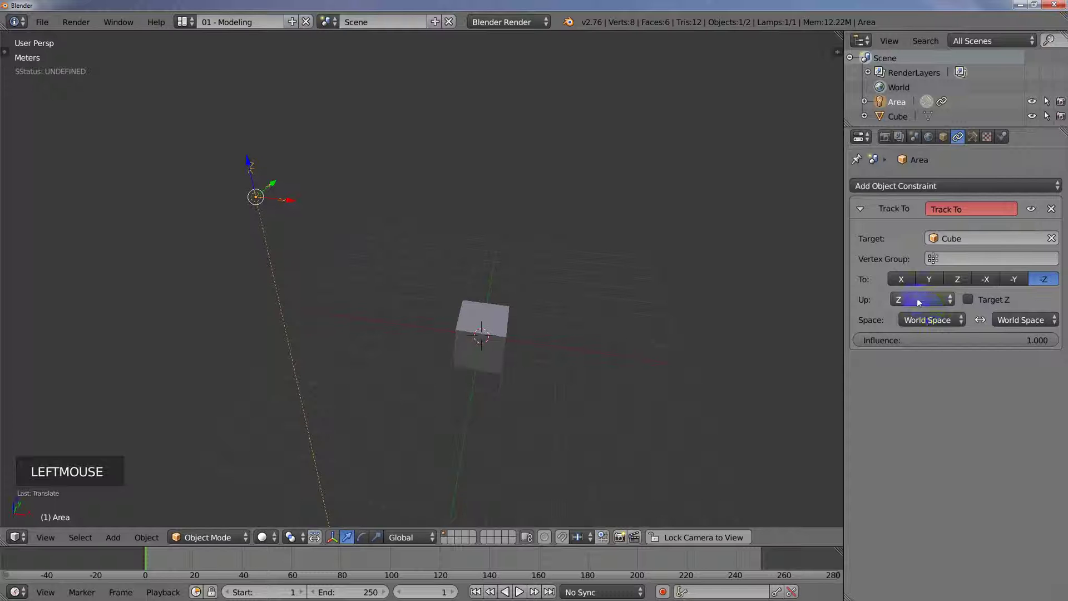
click(918, 300)
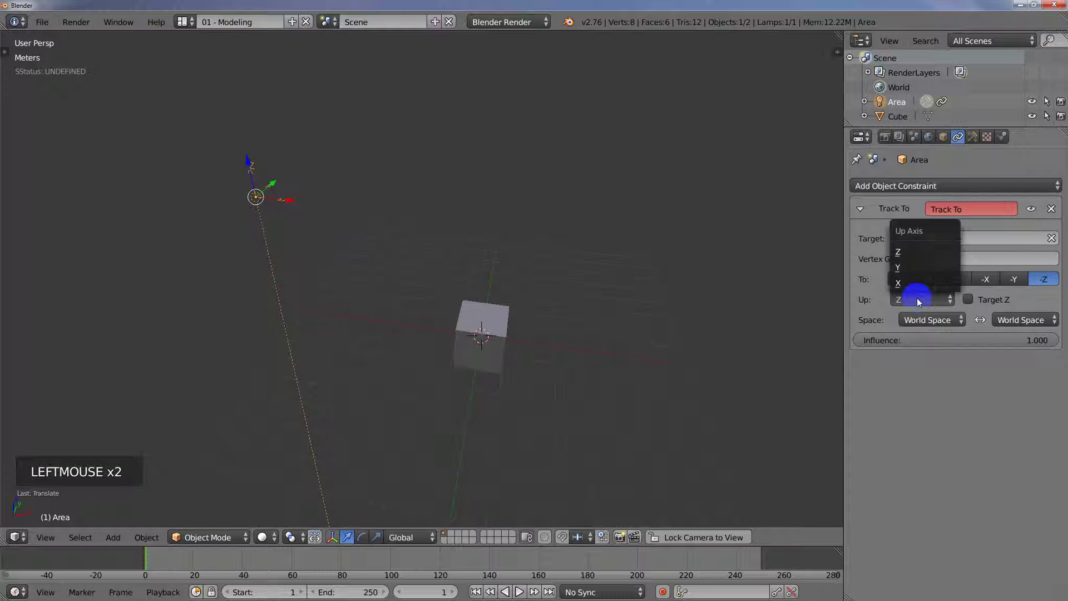
click(907, 268)
middle_drag(299, 194, 378, 212)
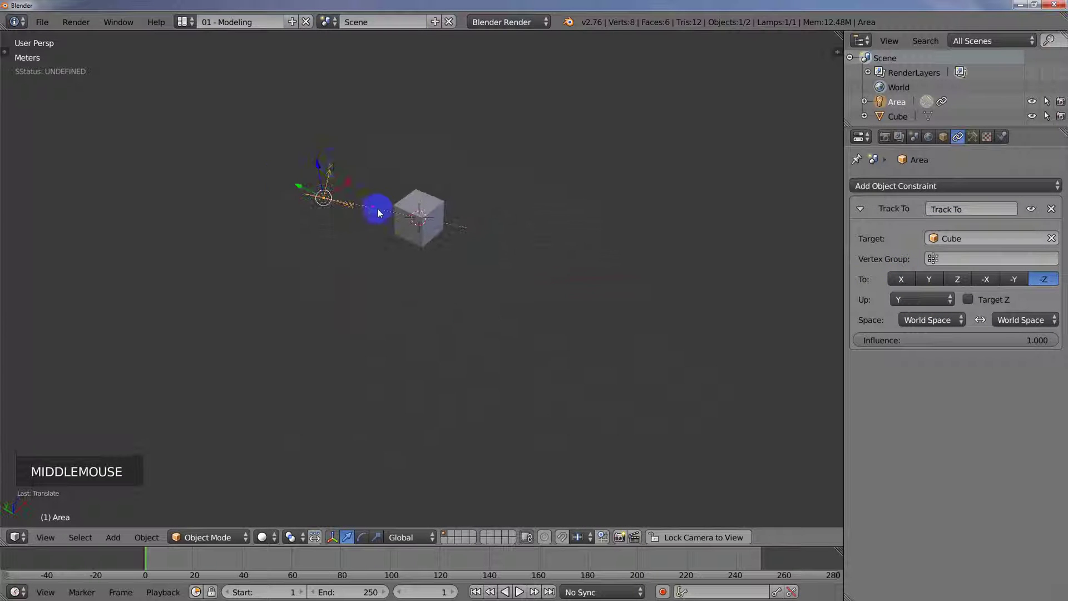
Try X and Z as the Track To Up axis, then settle back on Y
click(901, 299)
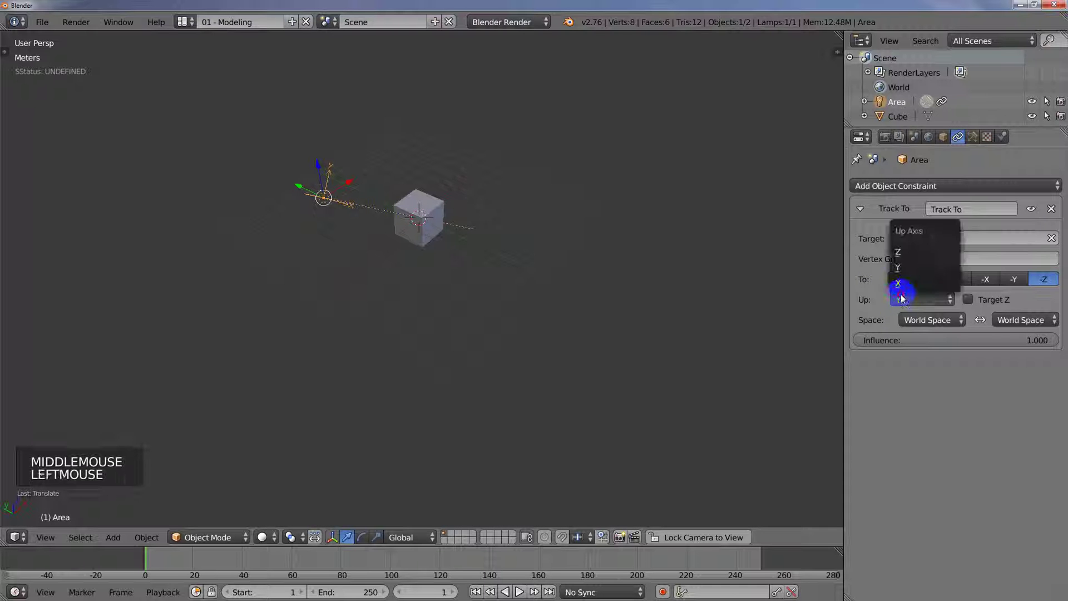
click(899, 284)
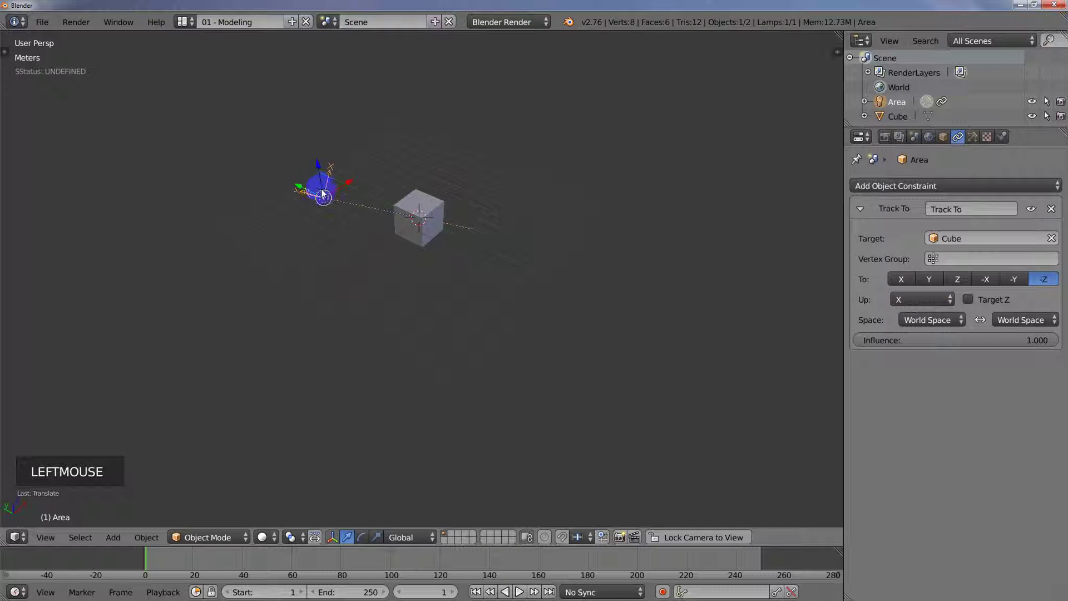
click(901, 299)
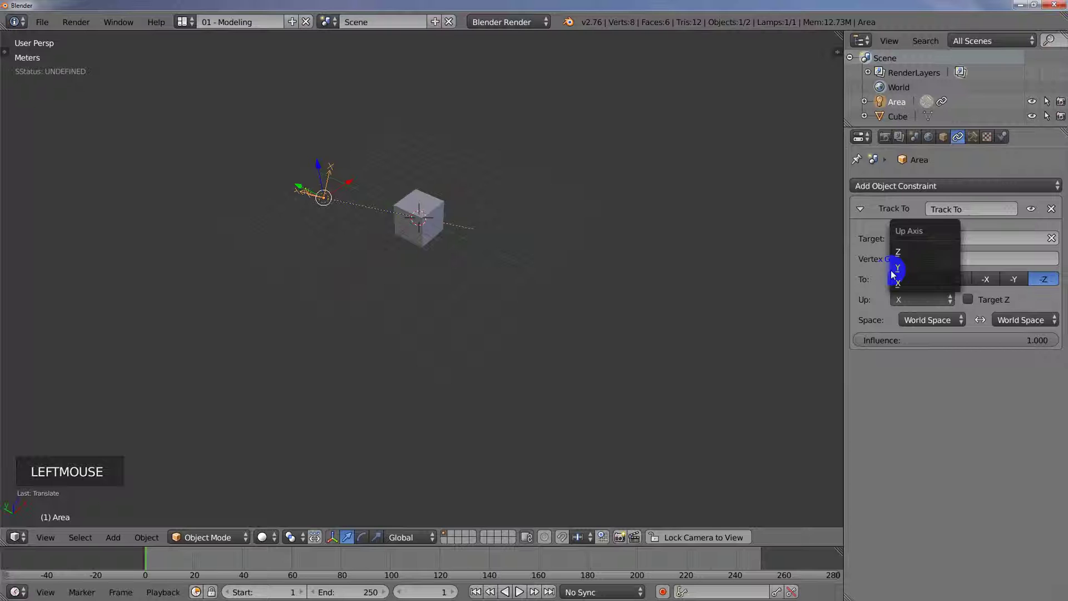
click(898, 251)
click(915, 299)
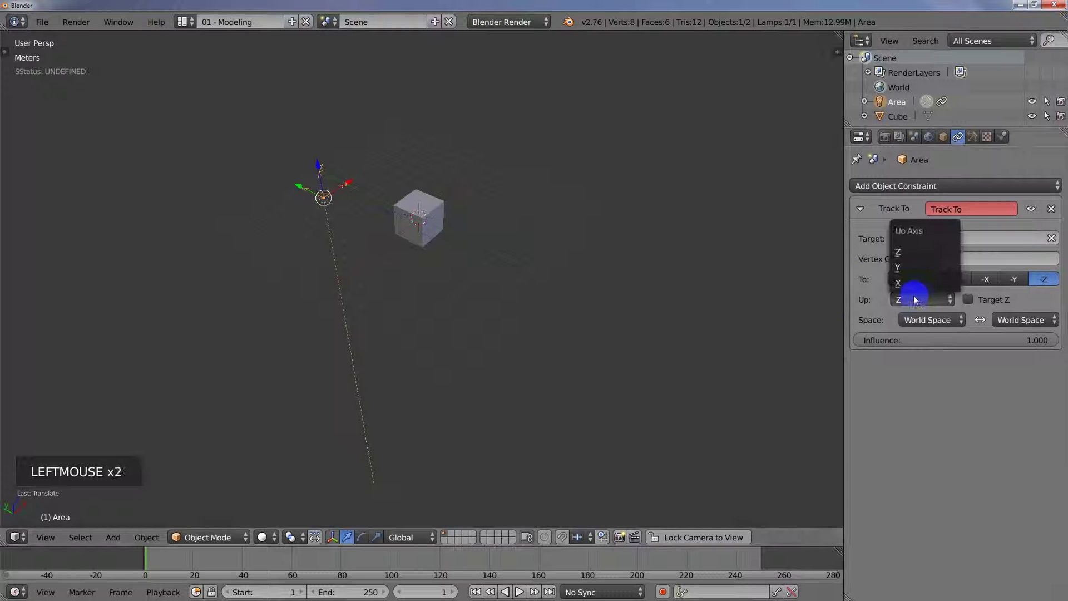
click(898, 267)
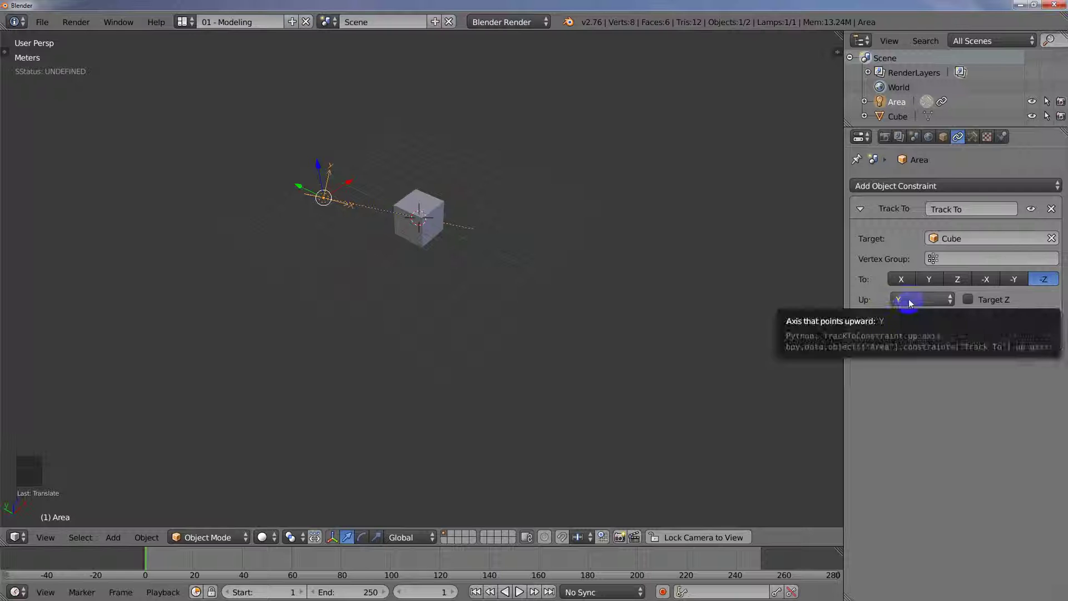
middle_drag(515, 261, 423, 245)
middle_drag(423, 245, 412, 279)
Move the Area lamp to a new position and show its Lamp data settings
key(g)
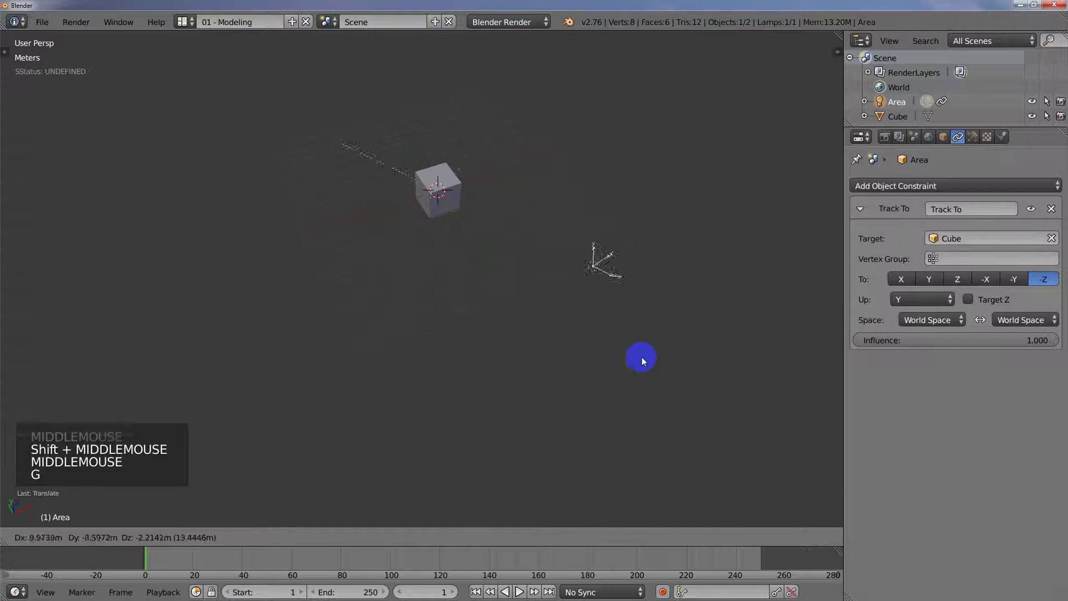
click(238, 198)
shift+middle_drag(299, 256, 293, 296)
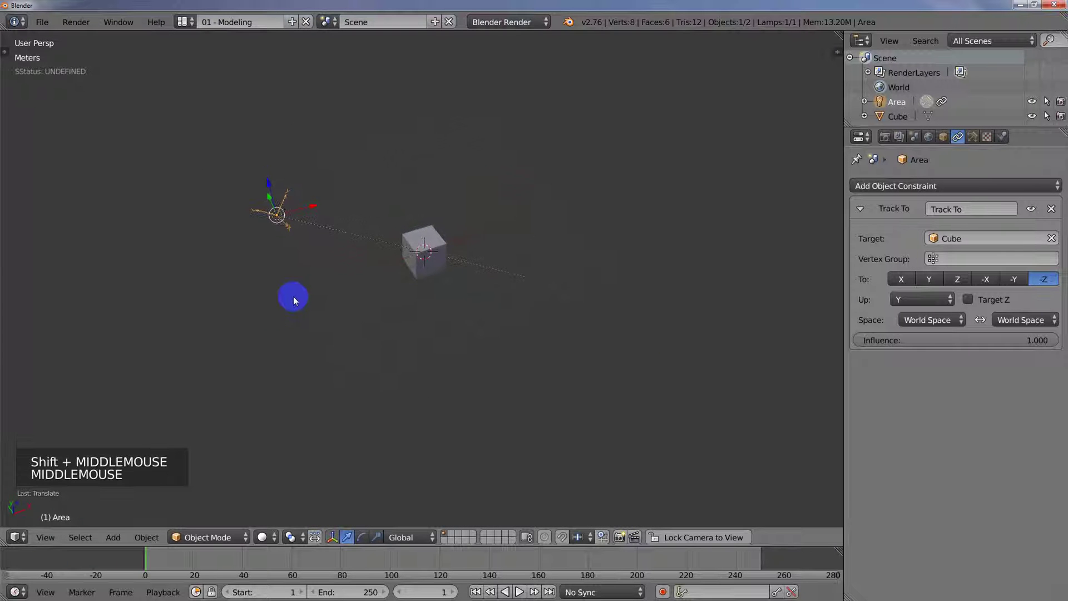
click(973, 137)
shift+middle_drag(318, 271, 325, 256)
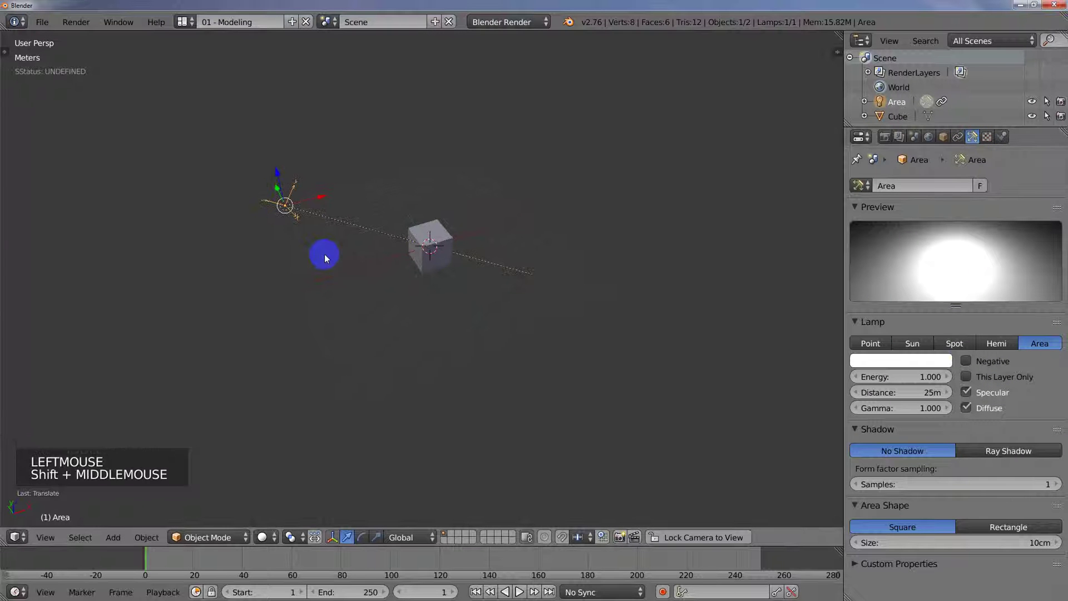
Duplicate the Area lamp as Area.001 and place it below right of the cube
key(shift+d)
click(545, 359)
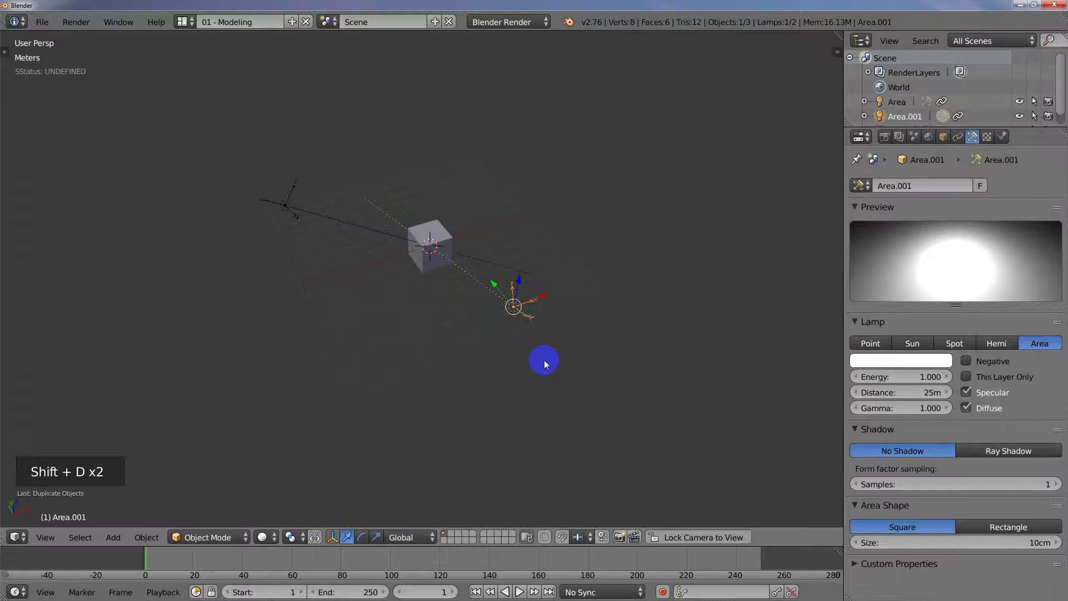
middle_drag(544, 359, 429, 296)
shift+middle_drag(505, 334, 336, 249)
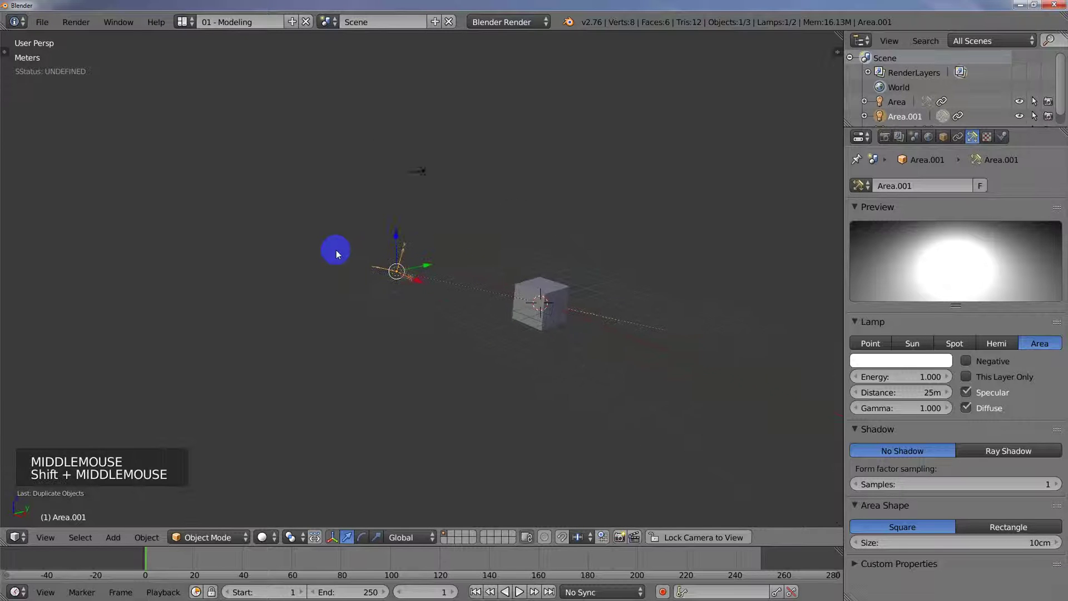
middle_drag(570, 295, 583, 313)
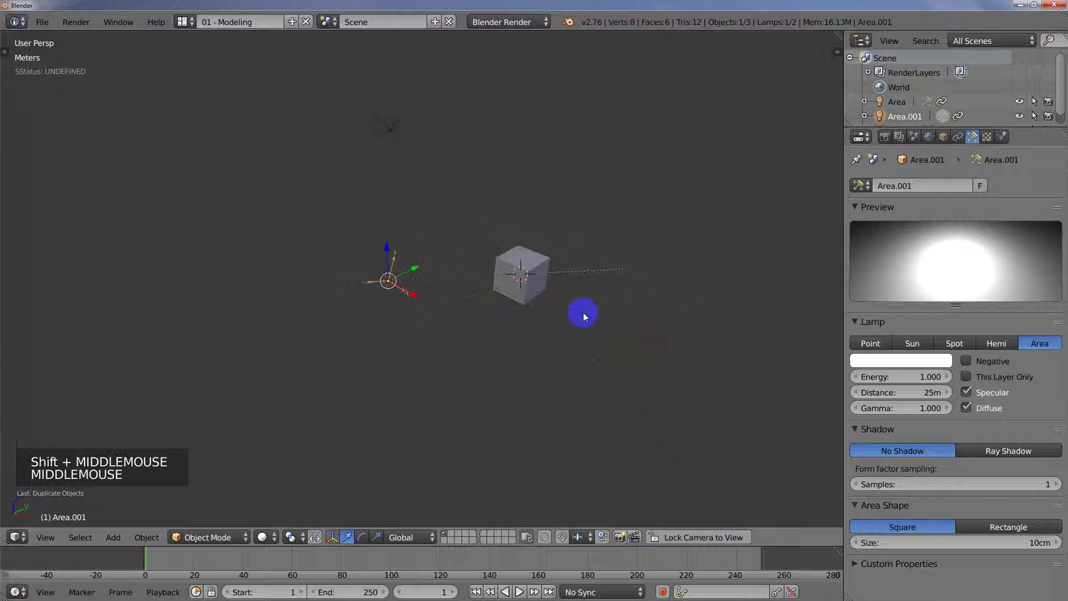
Deselect all, add a Hemi lamp, and move it high to the upper right
shift+middle_drag(513, 324, 443, 338)
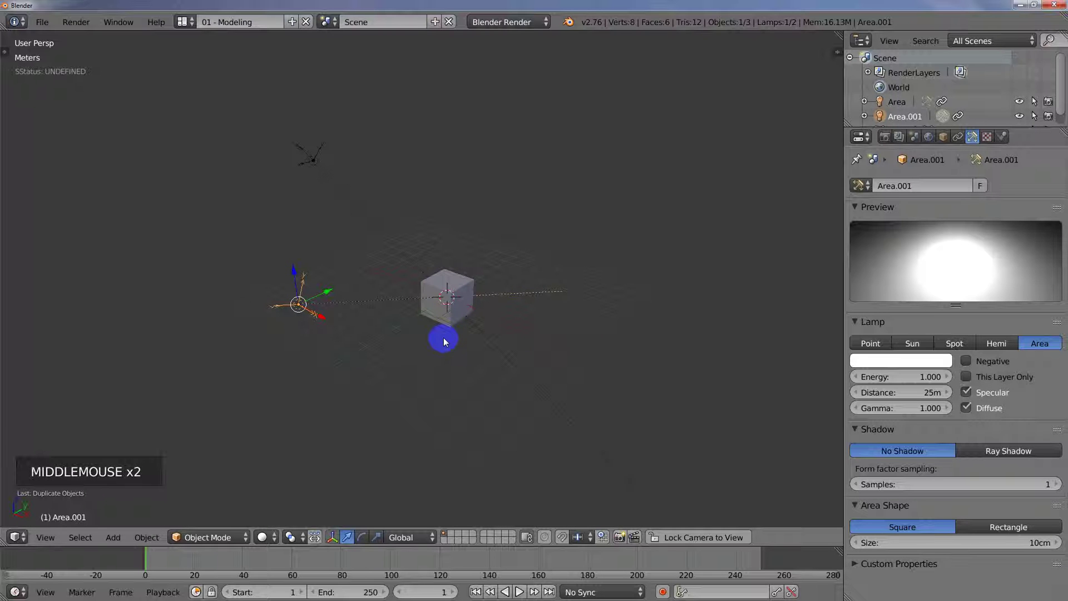
key(a)
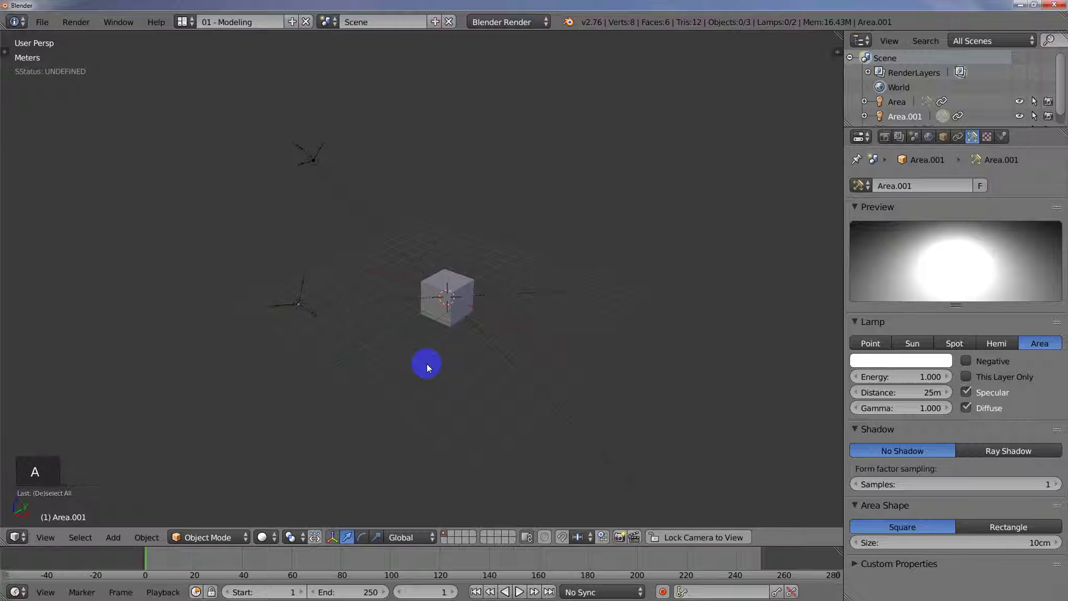
key(shift+a)
click(427, 365)
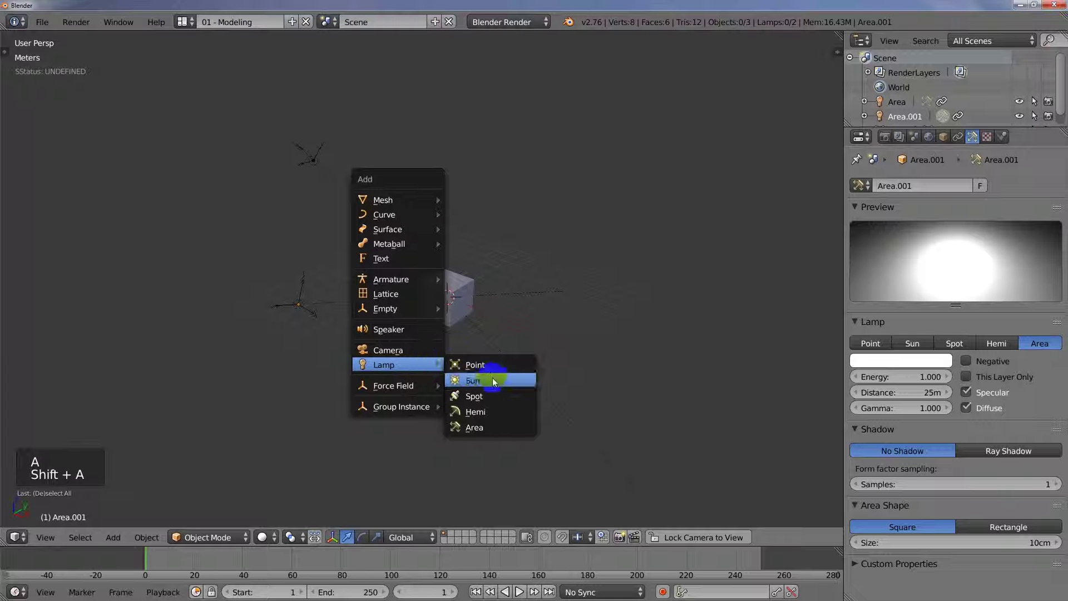
click(477, 412)
key(g)
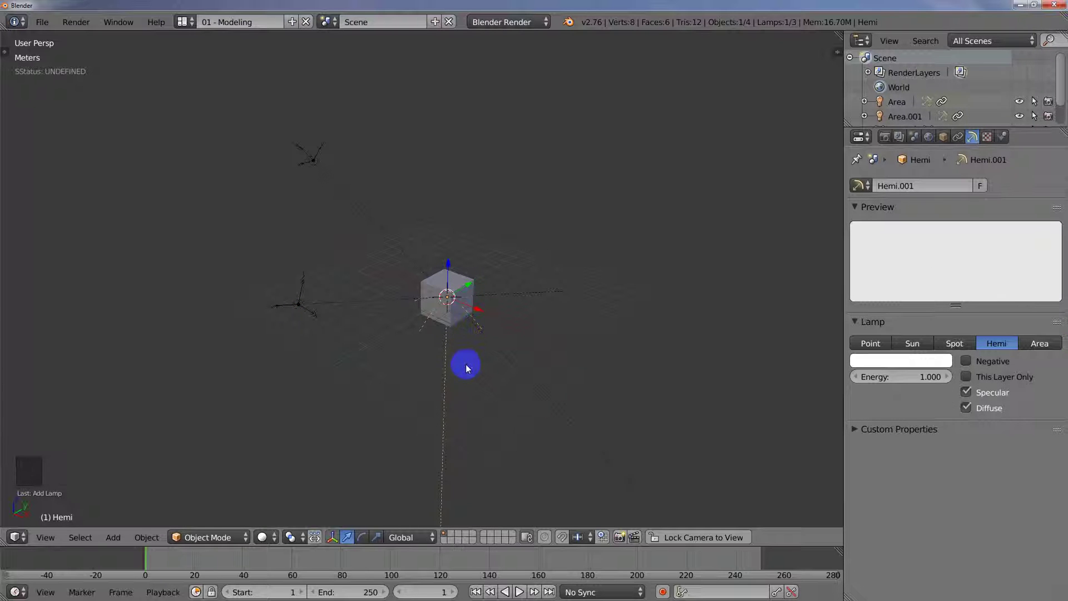
click(676, 180)
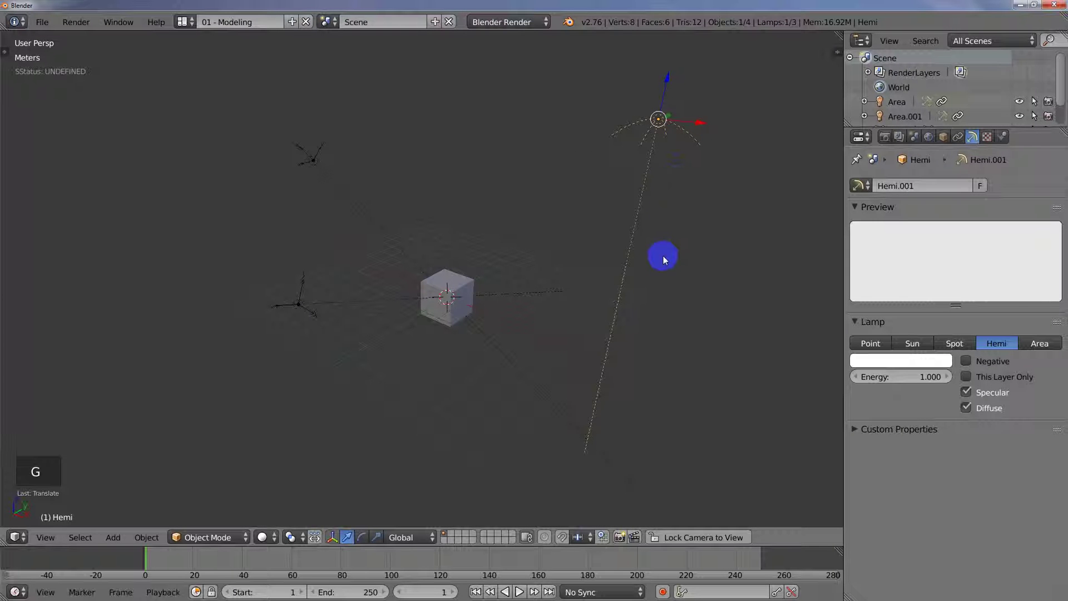
Add a Track To constraint to the Hemi lamp, using the eyedropper to target the Cube
click(958, 138)
click(905, 185)
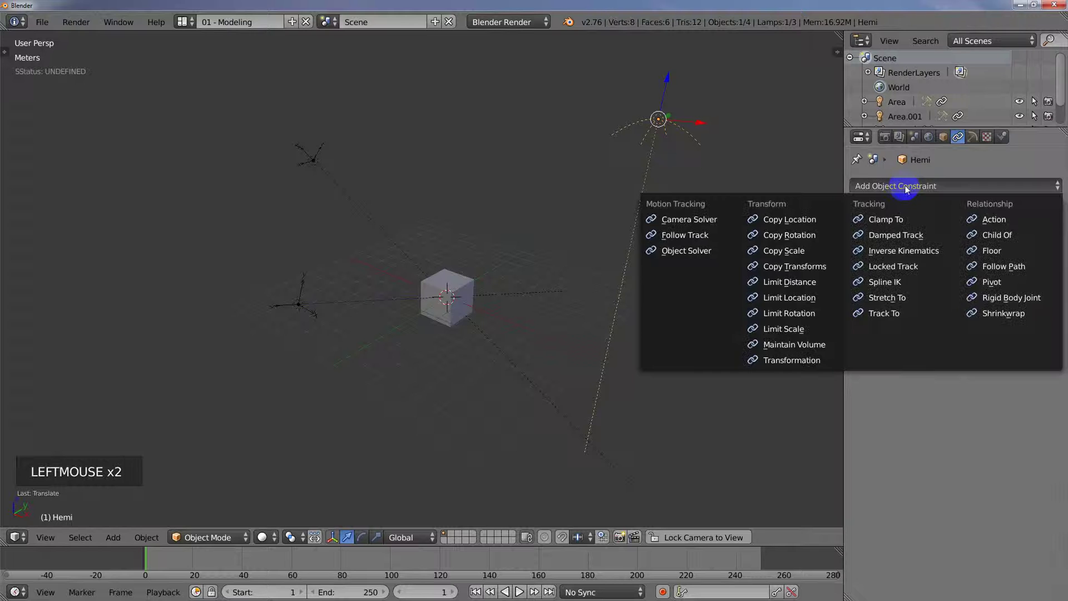
click(886, 311)
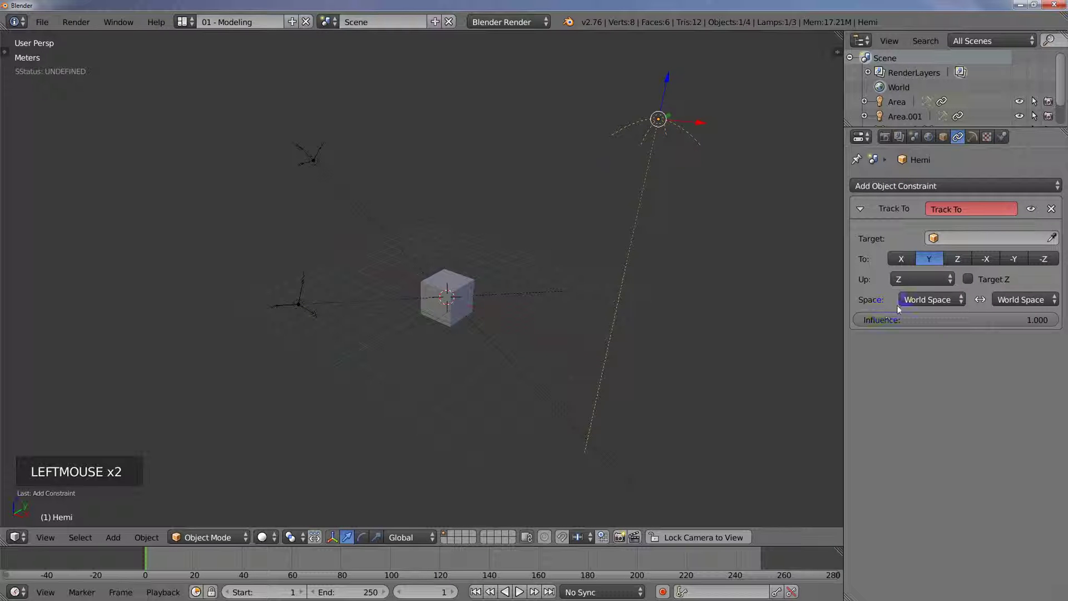
click(944, 240)
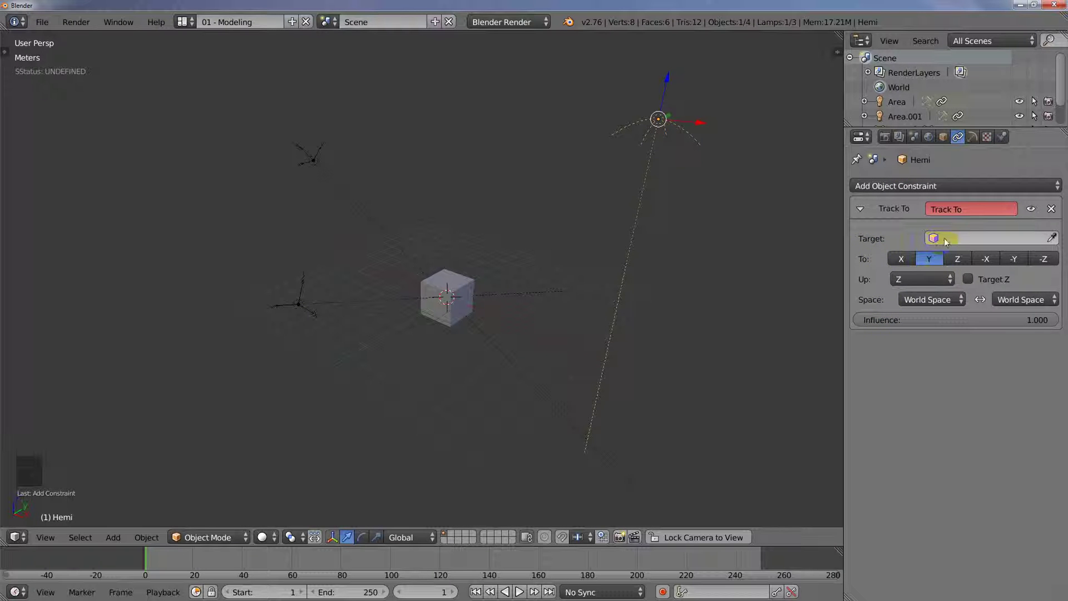
click(953, 239)
click(1051, 239)
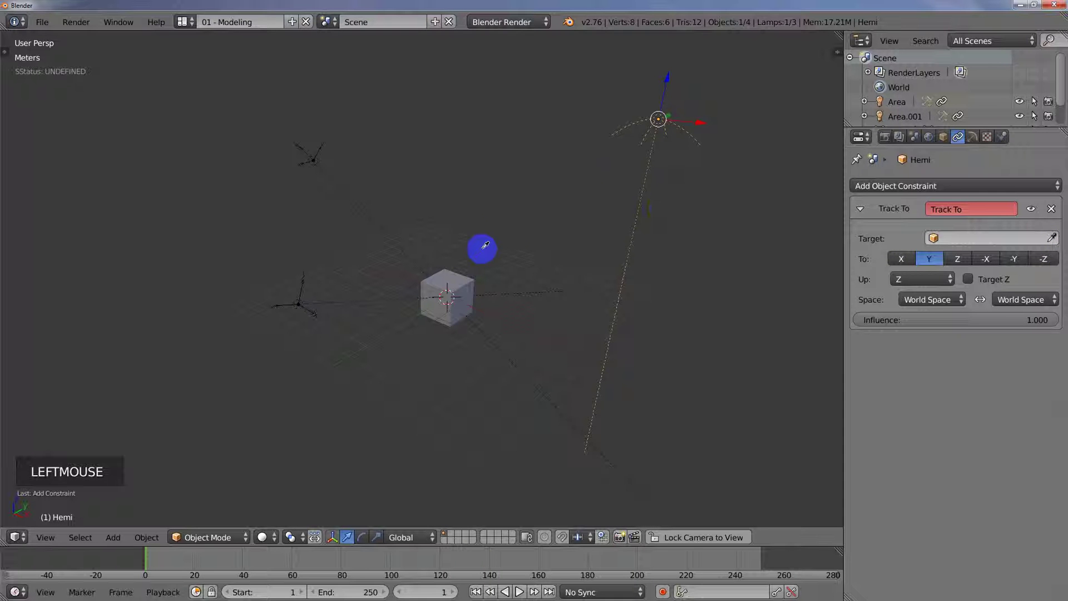
click(458, 276)
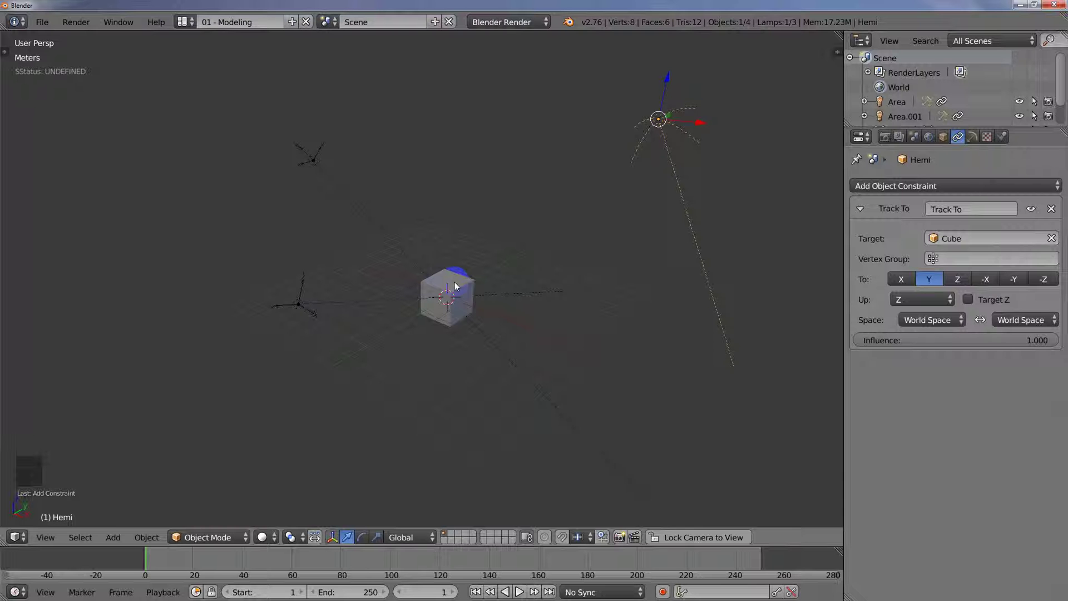
Set the Hemi lamp's Track To axis to -Z with Y as the Up axis
click(1039, 280)
click(922, 299)
click(898, 272)
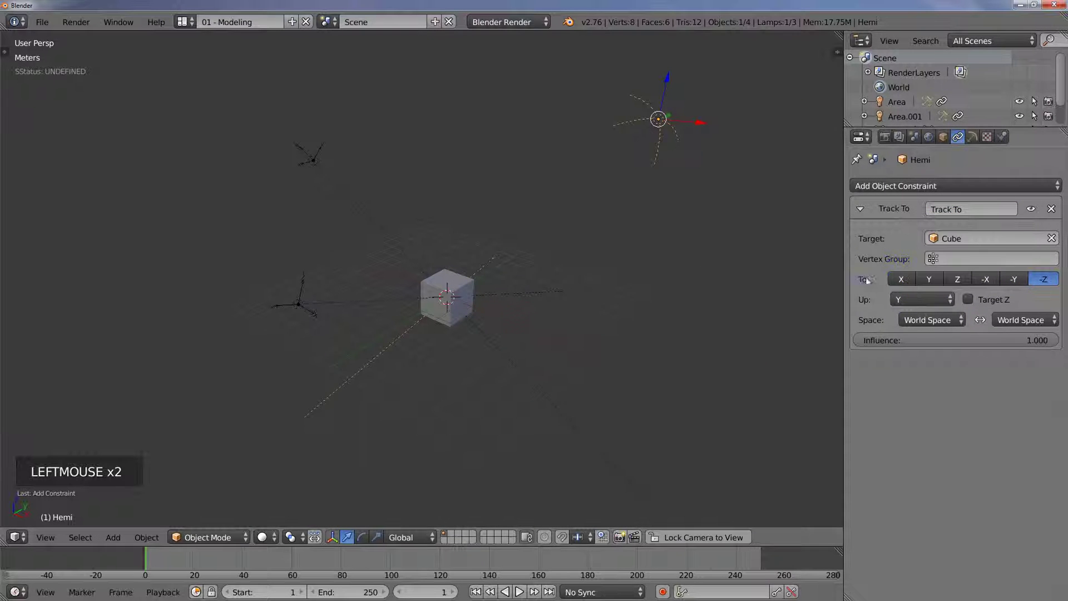
shift+middle_drag(504, 255, 517, 256)
middle_drag(518, 256, 638, 273)
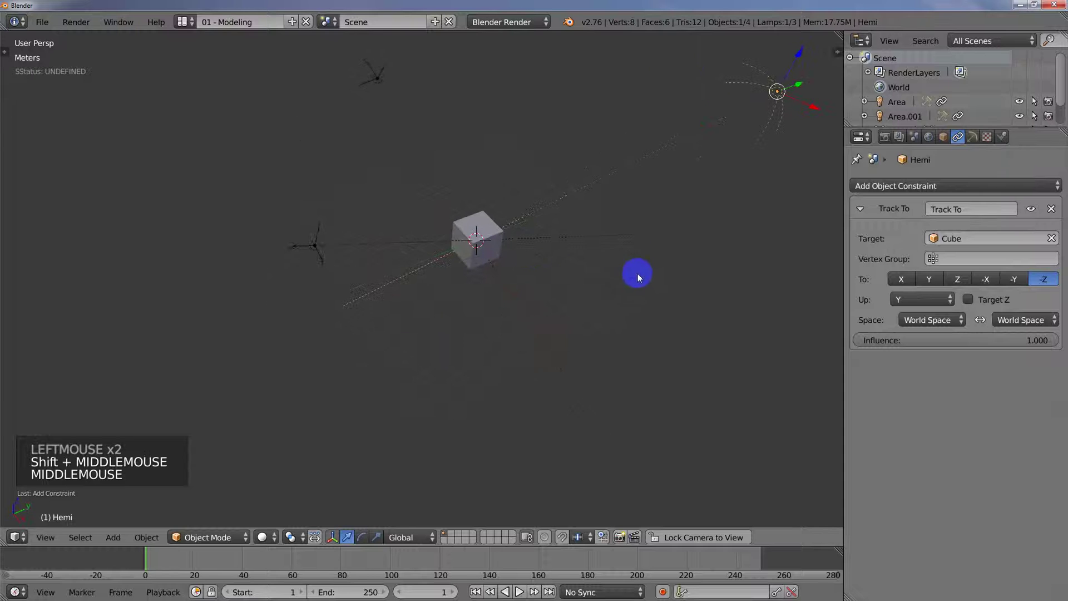
Move the Hemi lamp to a spot above the cube
key(g)
click(622, 317)
middle_drag(622, 317, 625, 270)
scroll(662, 307, down, 2)
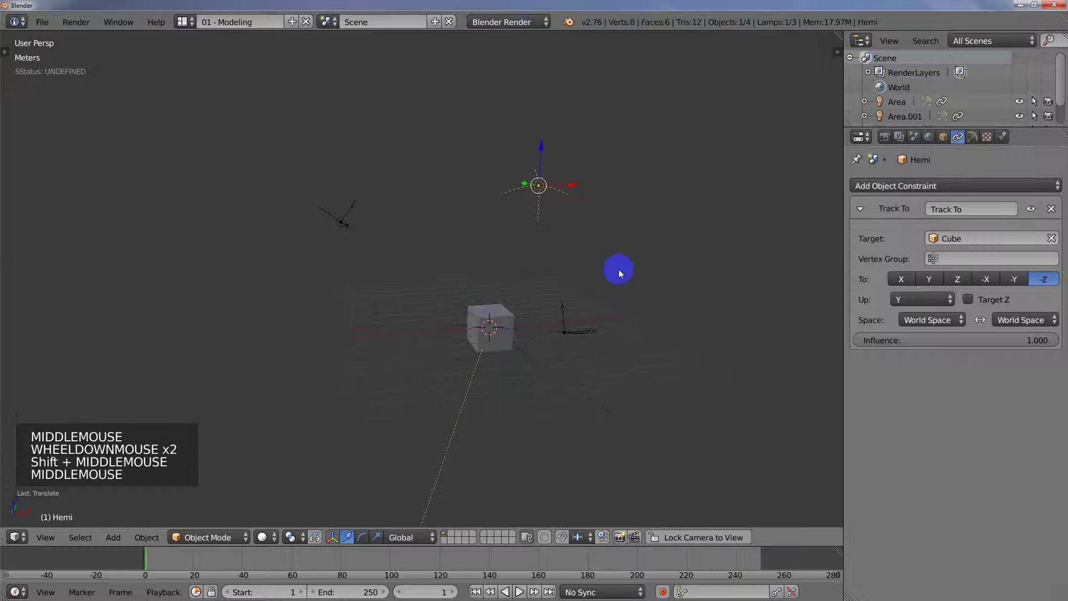